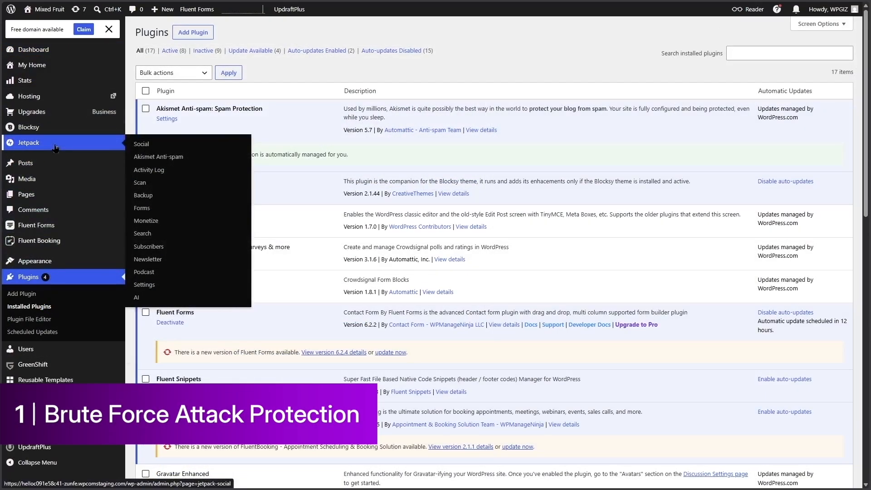
Open the Jetpack settings and review the Security options, including brute force protection and always allowed IP addresses.
click(55, 147)
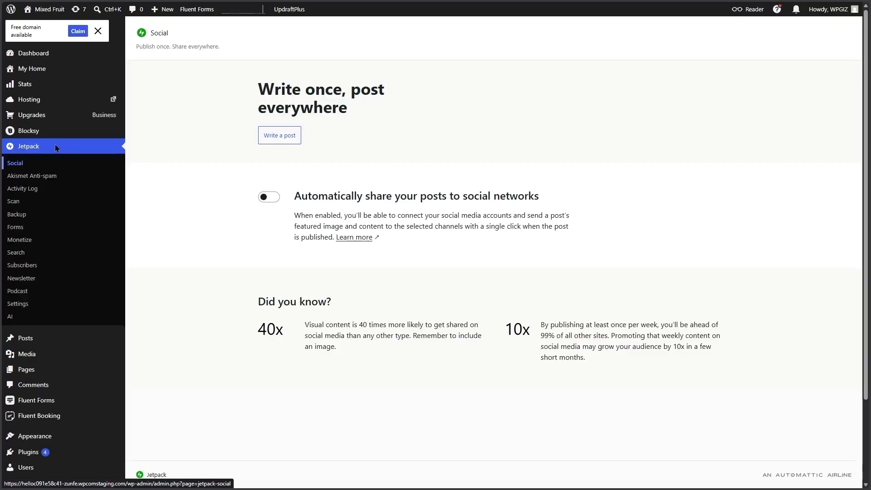
click(17, 302)
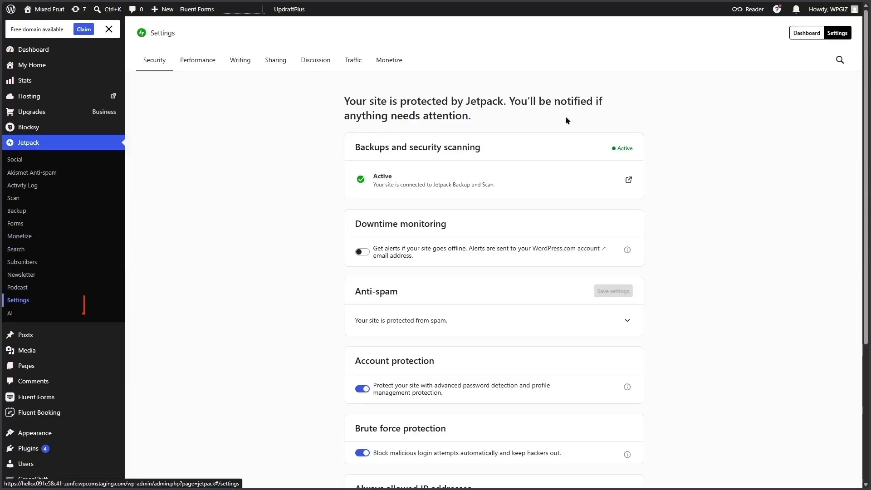
scroll(567, 120, down, 2)
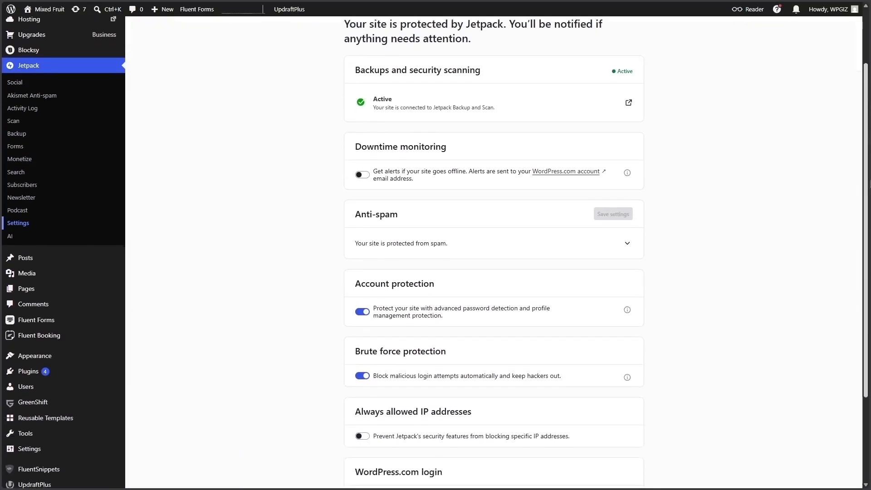
scroll(556, 285, down, 3)
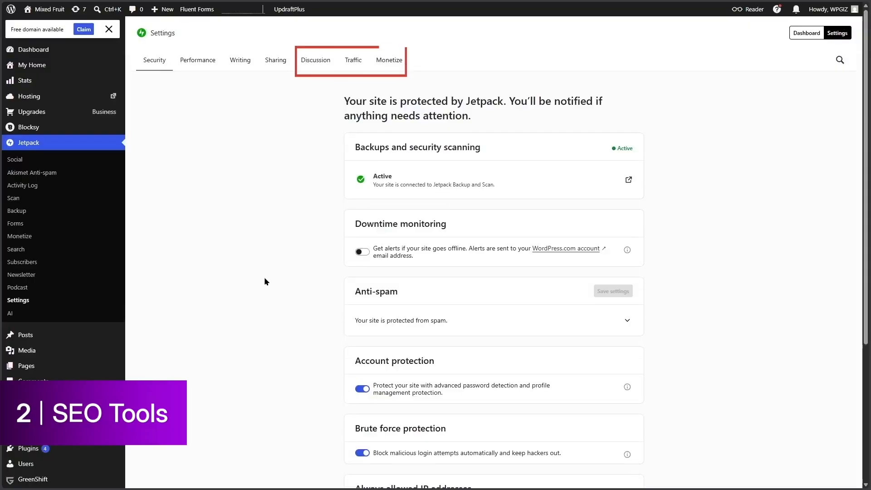
Open Jetpack's Traffic settings at the search engine optimization section.
click(355, 61)
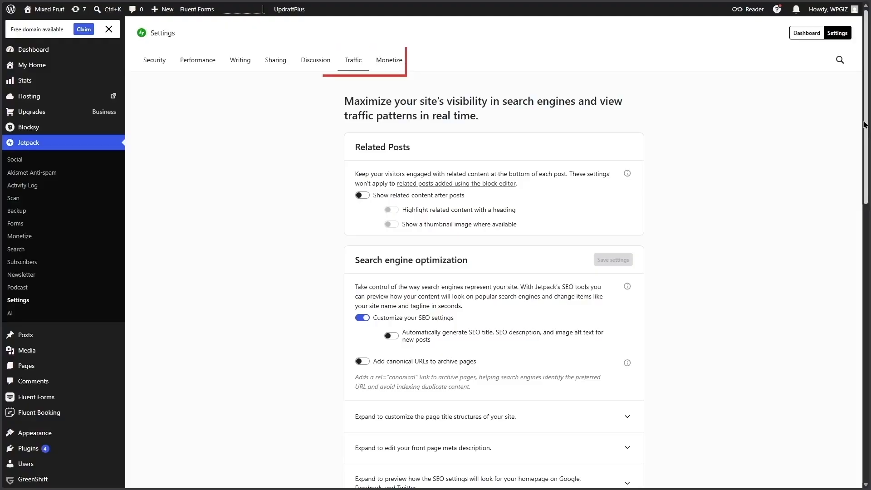
drag(864, 124, 868, 172)
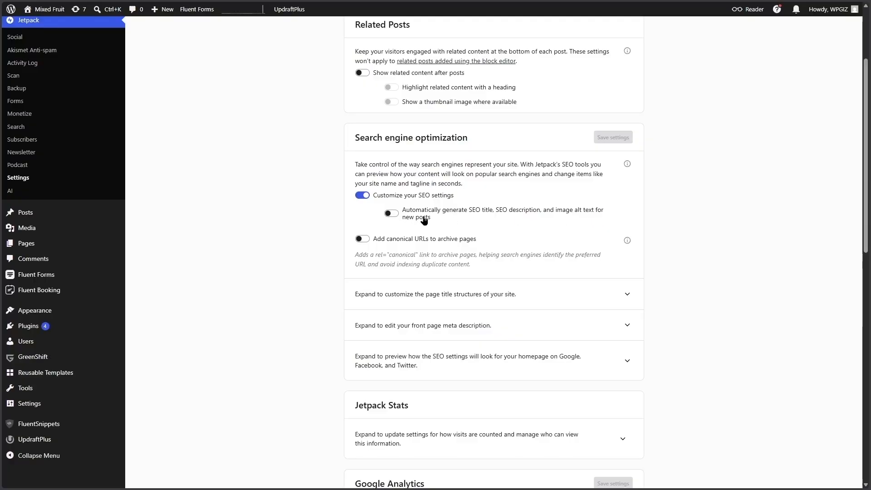
Switch the option to add canonical URLs to archive pages on and back off.
click(362, 240)
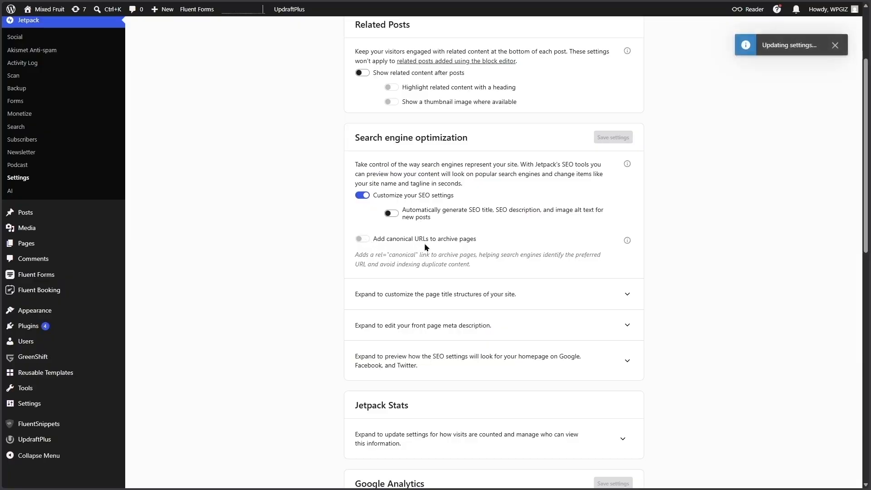
click(361, 242)
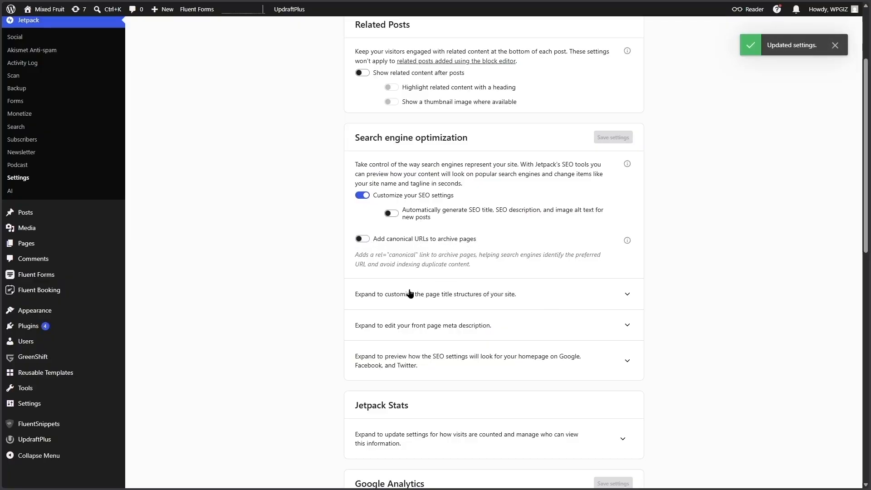
Examine the page title structure, front page meta description and homepage preview sections of the SEO settings, collapsing them when done.
click(545, 299)
scroll(692, 241, down, 4)
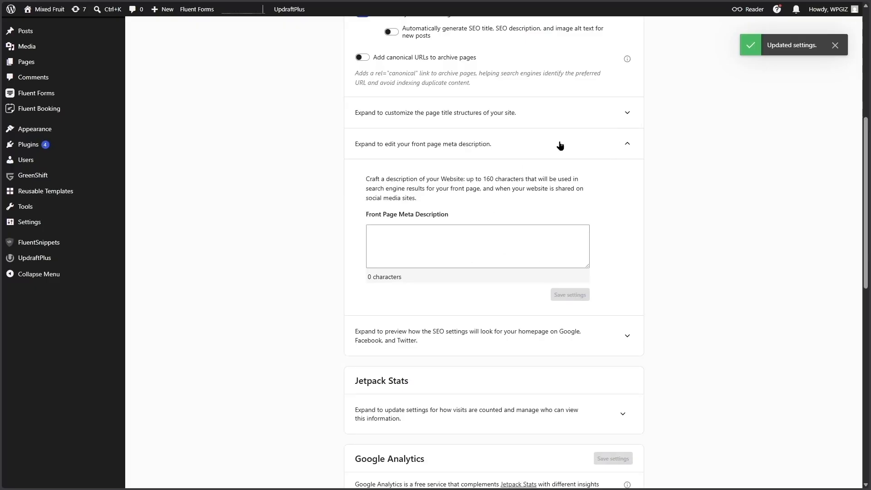
click(576, 145)
click(478, 186)
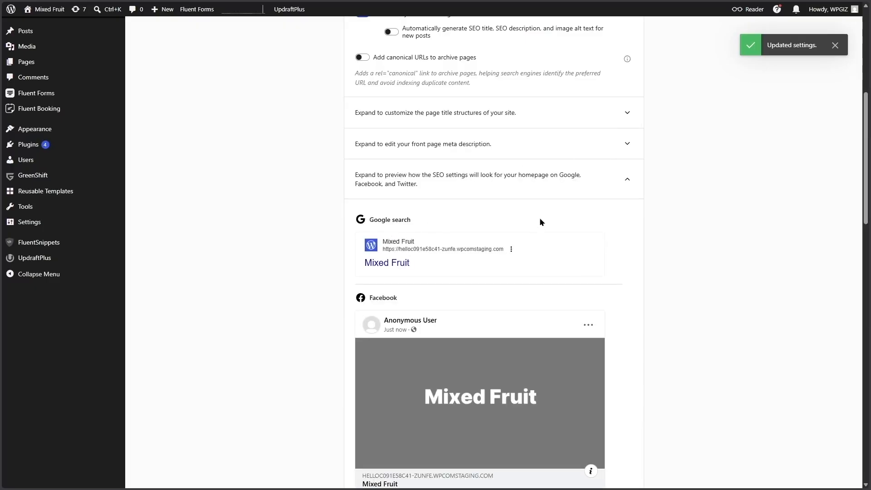
scroll(540, 218, down, 6)
scroll(513, 264, up, 5)
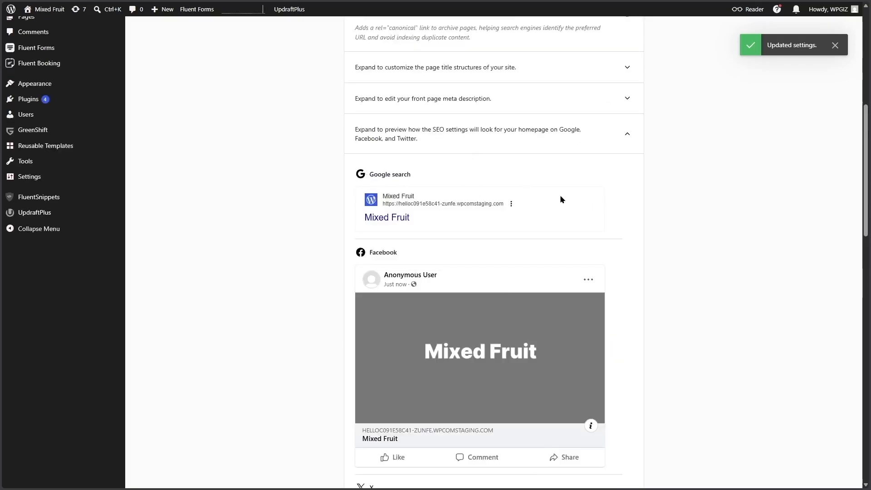
click(590, 141)
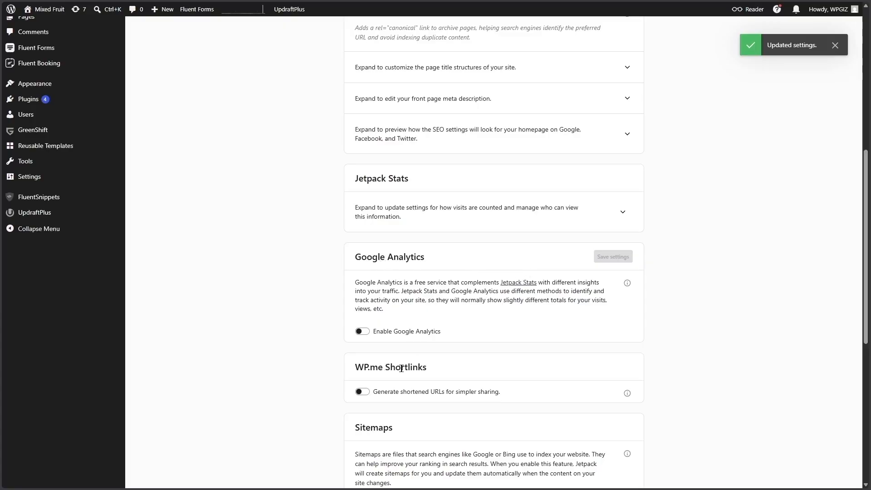
Look through the remaining Traffic settings, including Google Analytics, shortlinks, sitemaps and site verification, and revisit the SEO options.
scroll(480, 368, down, 3)
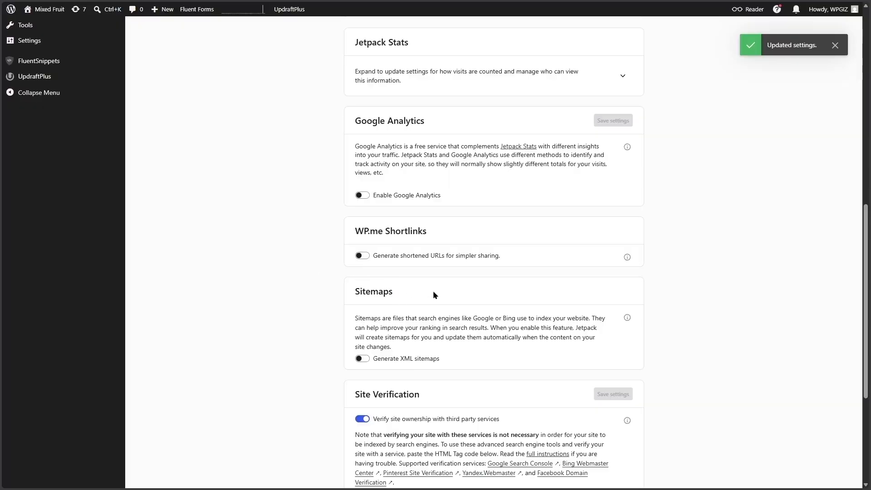
scroll(422, 308, down, 1)
scroll(494, 344, down, 2)
scroll(494, 344, up, 15)
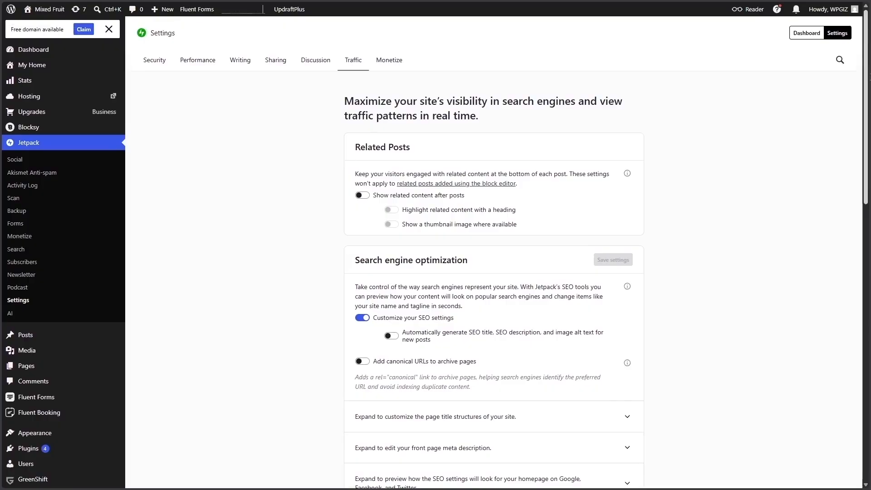
scroll(435, 249, down, 1)
scroll(434, 252, down, 1)
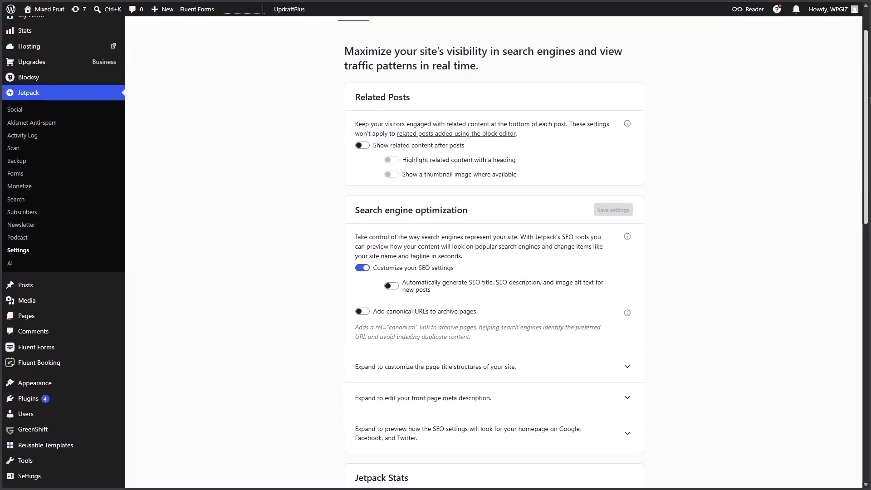
scroll(435, 253, down, 1)
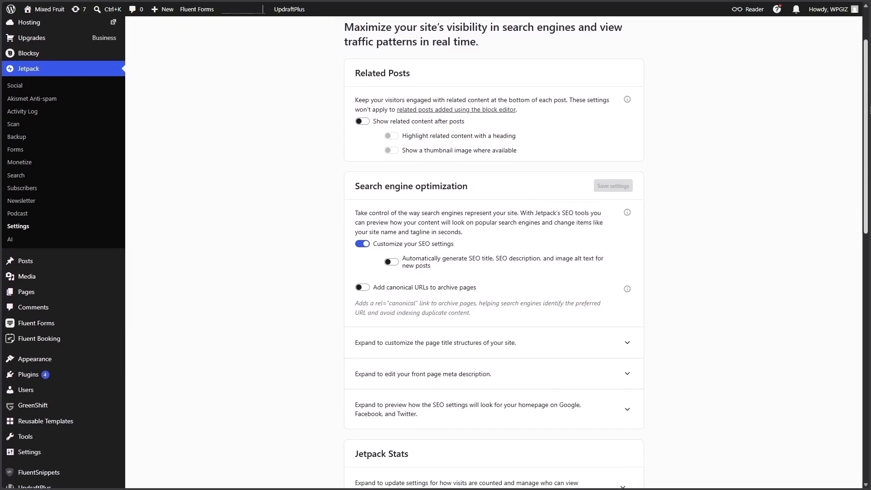
scroll(435, 253, down, 1)
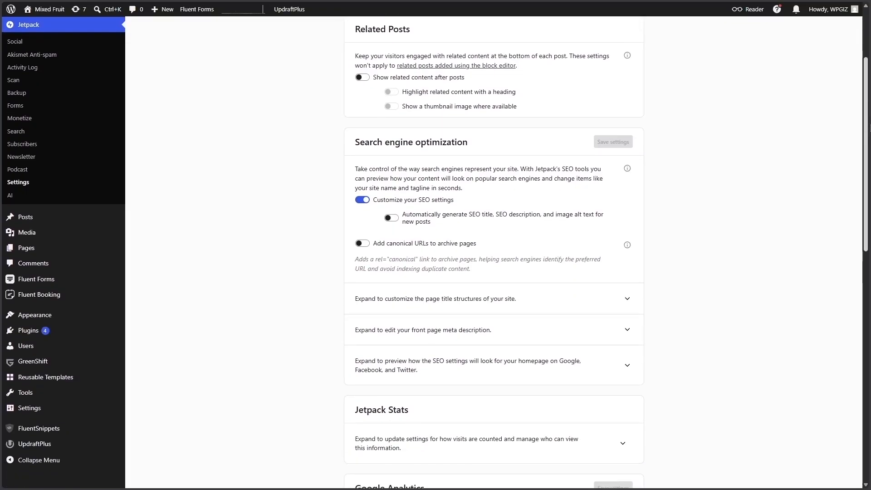
scroll(869, 132, down, 1)
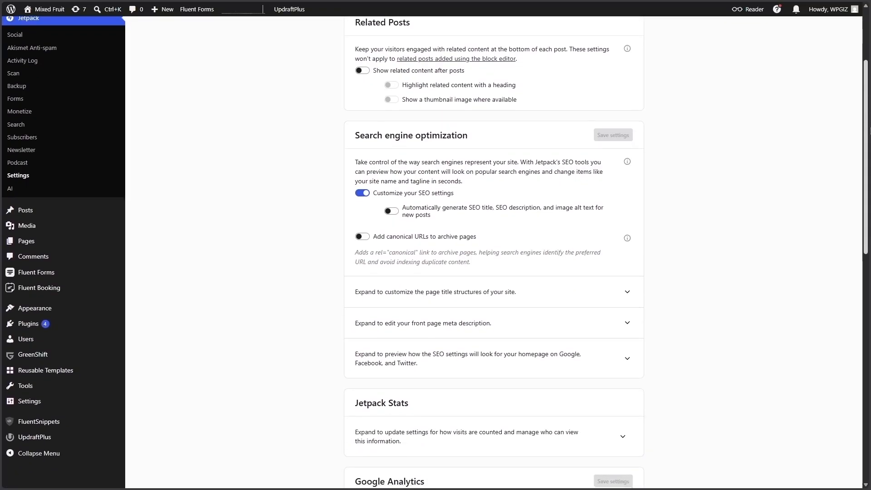
drag(869, 135, 866, 18)
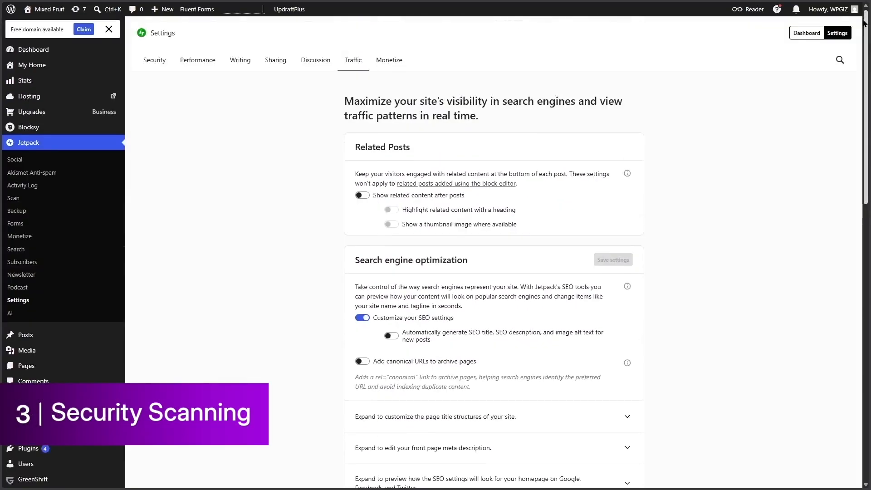
From the Security settings, open the site's backup and scan activity and review the entries in the Activity Log.
click(162, 61)
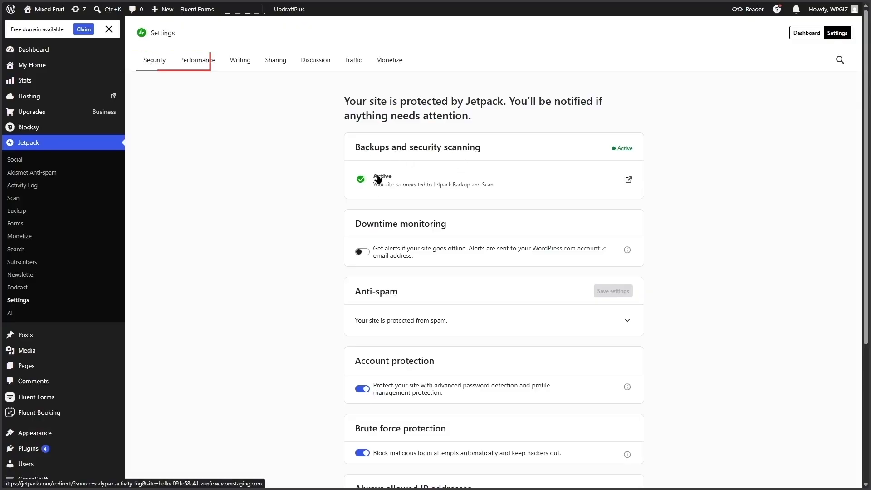
click(628, 182)
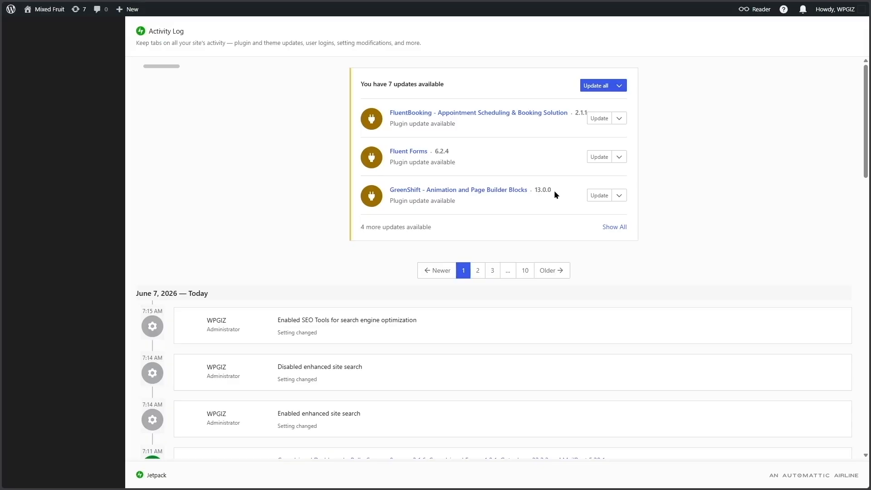
scroll(847, 145, down, 4)
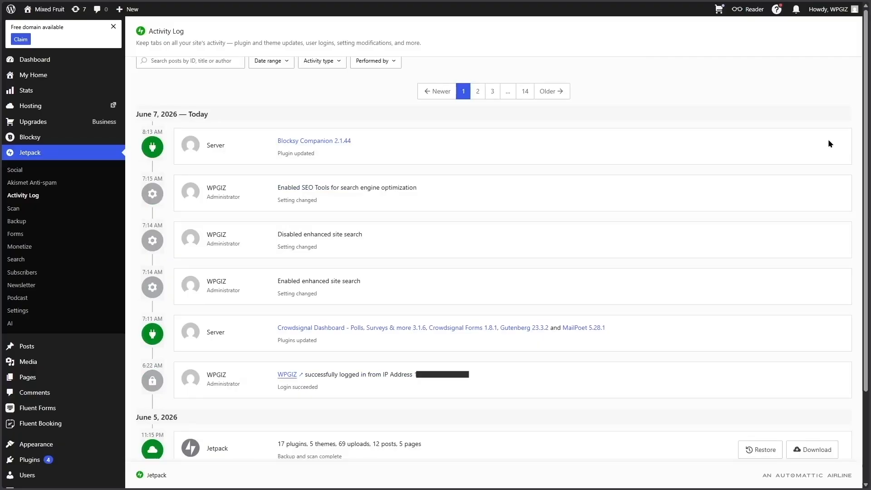
scroll(834, 138, down, 1)
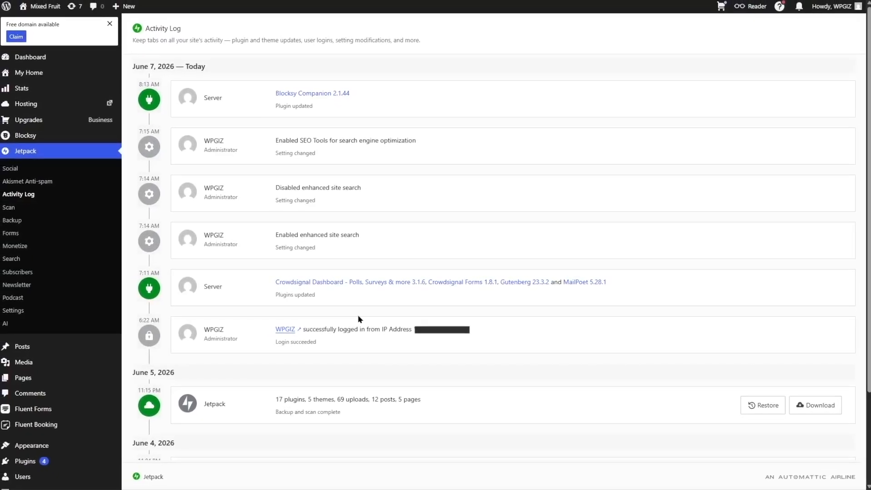
scroll(338, 306, up, 4)
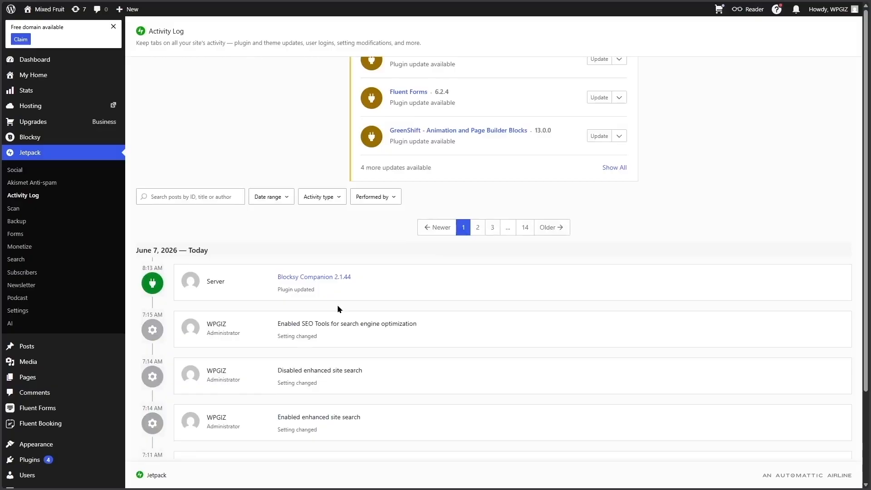
scroll(337, 305, down, 4)
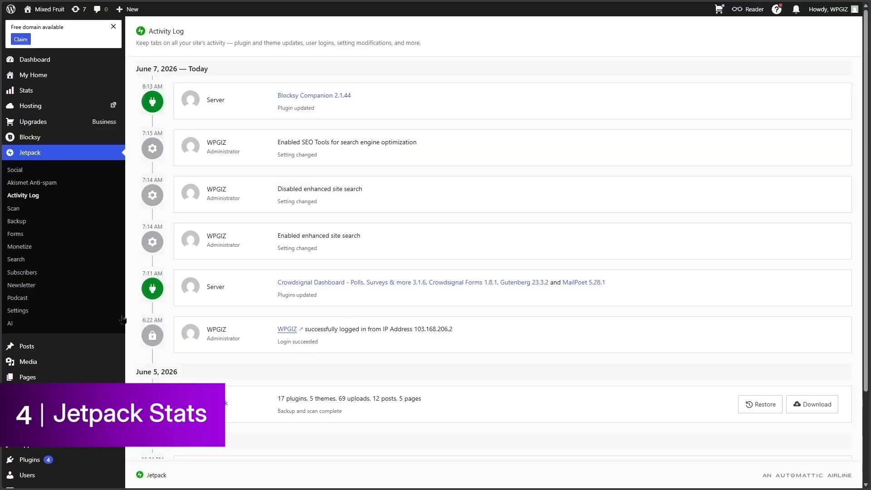
Return to the Jetpack settings and open the Jetpack dashboard to view the Jetpack Stats overview.
click(17, 312)
click(807, 33)
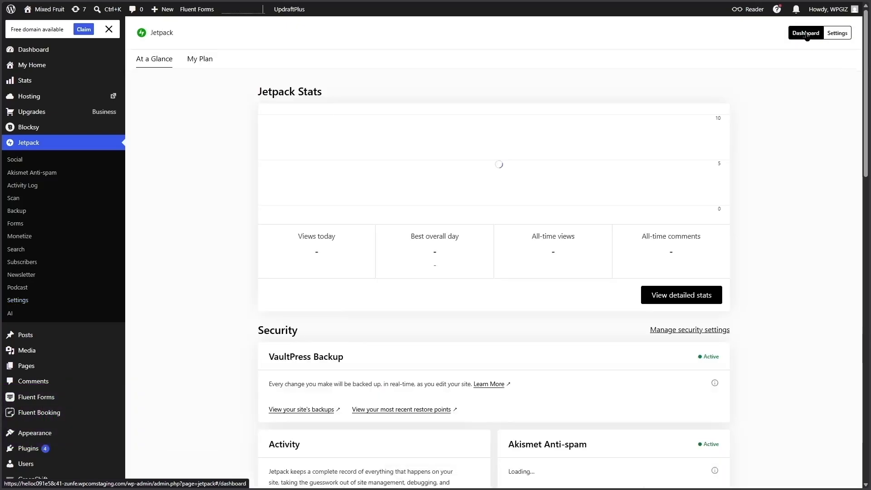
mouse_move(282, 143)
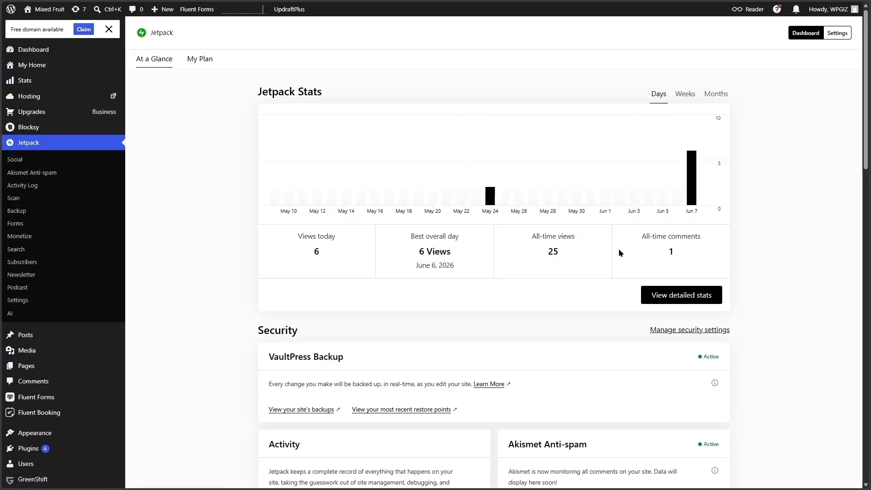
Open the detailed site stats and review the seven-day views chart, most viewed content and referrers.
click(669, 299)
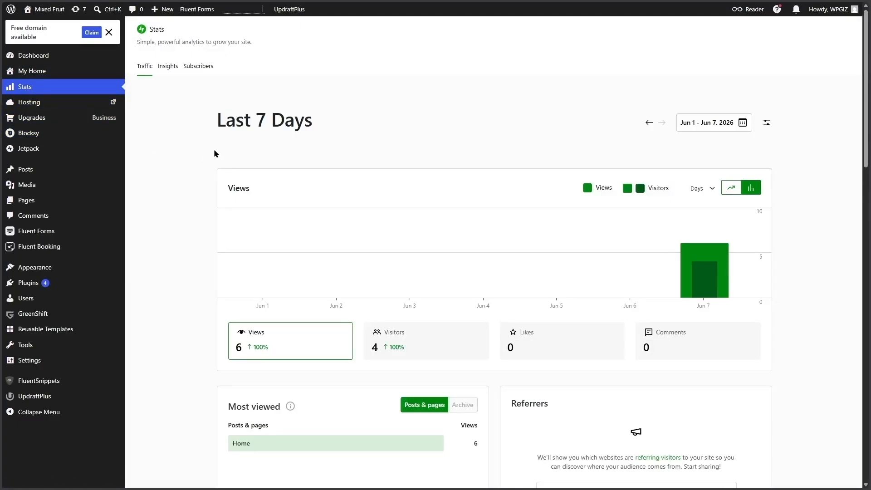
drag(869, 93, 866, 121)
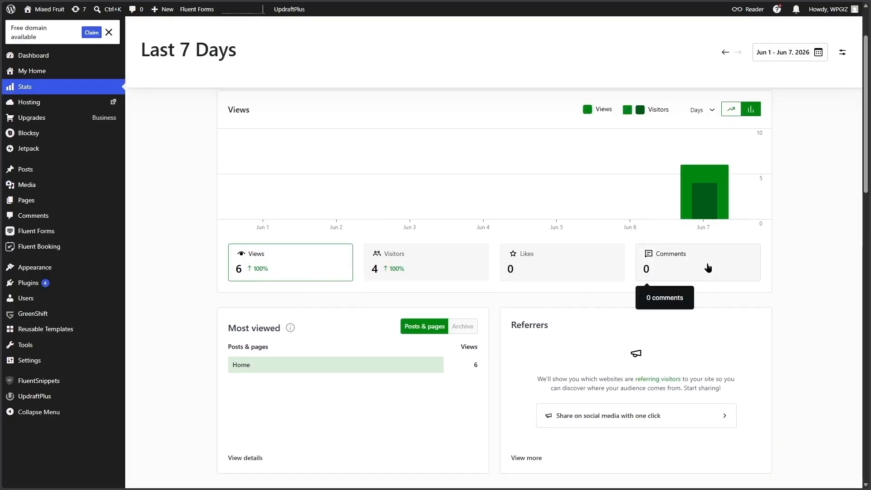
click(869, 199)
drag(869, 200, 868, 77)
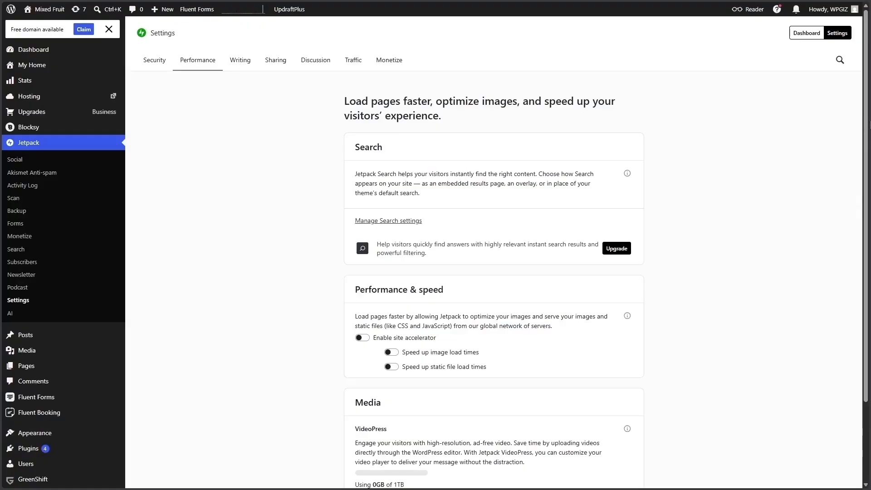
Examine the Performance & speed settings and the dashboard's Performance and Growth section with its speed scores, Image Accelerator and VideoPress.
scroll(483, 240, down, 2)
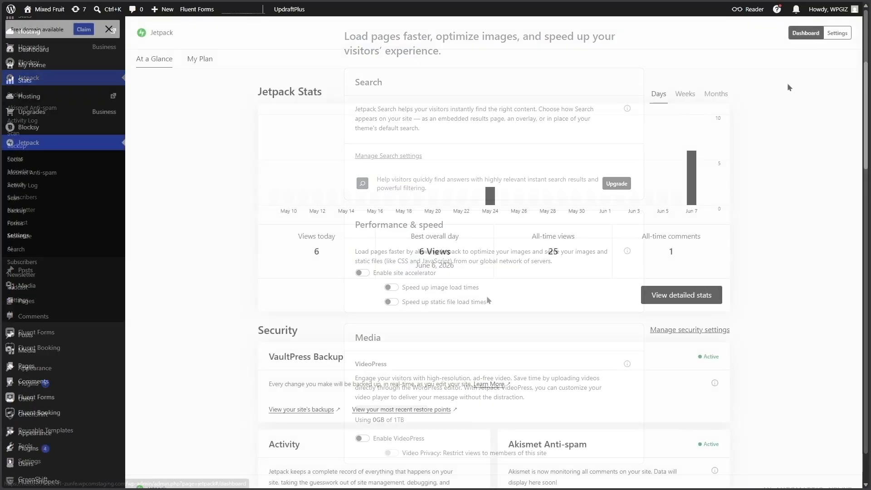
scroll(789, 90, down, 8)
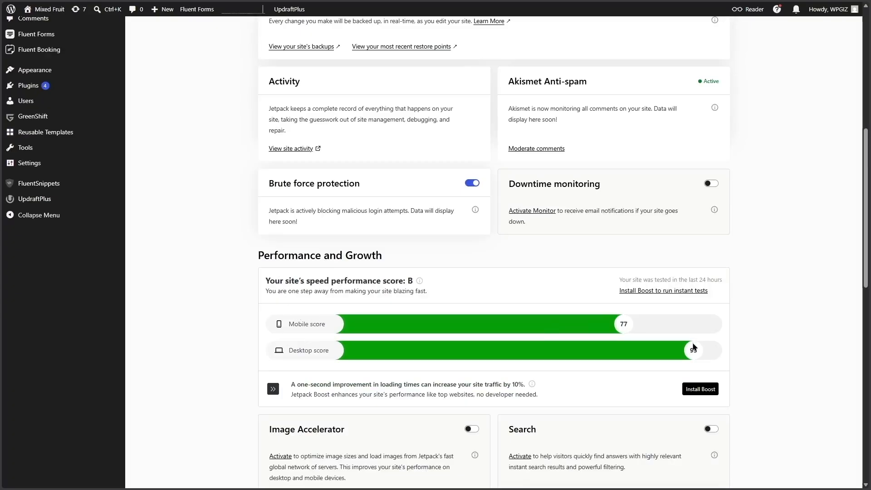
scroll(773, 216, down, 3)
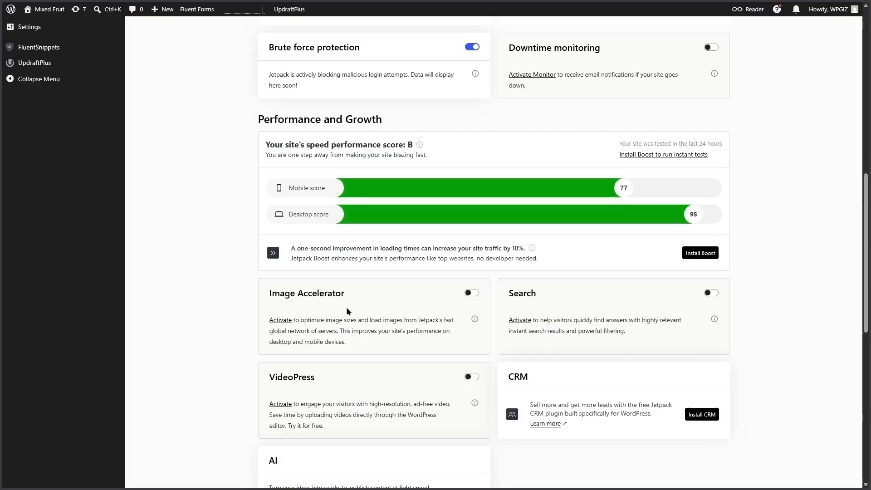
scroll(454, 340, down, 2)
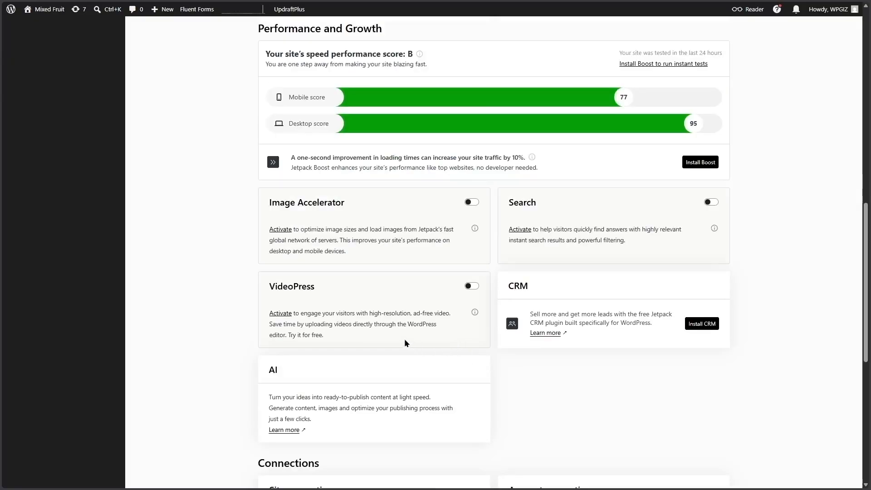
scroll(379, 204, down, 1)
scroll(739, 184, up, 10)
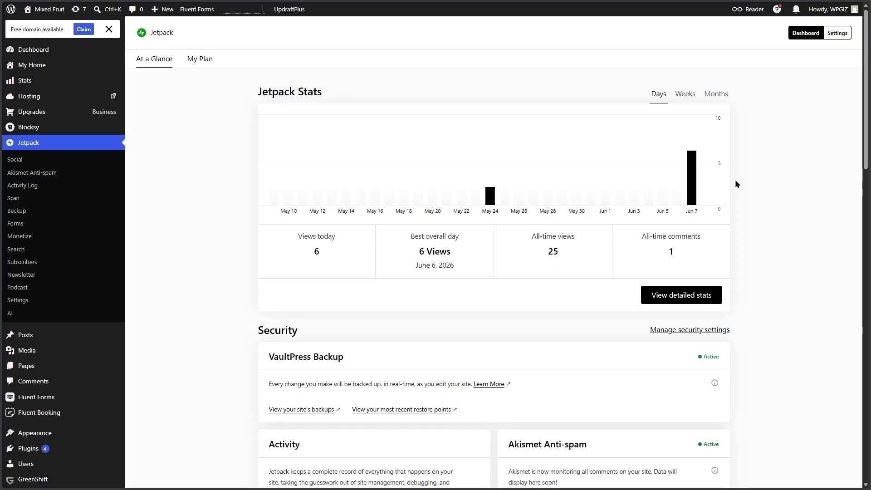
Open comment moderation from the dashboard's Akismet Anti-spam section, and review Jetpack's Akismet Anti-spam page with its spam statistics and settings.
scroll(772, 157, down, 5)
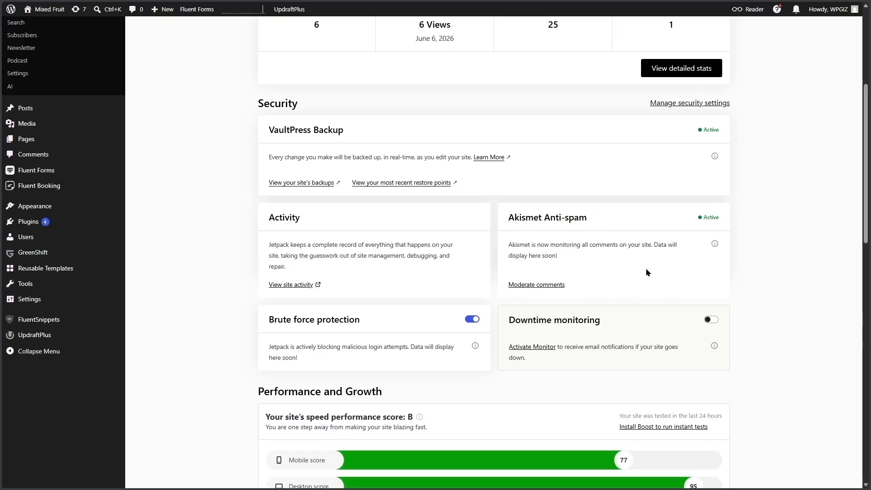
click(520, 290)
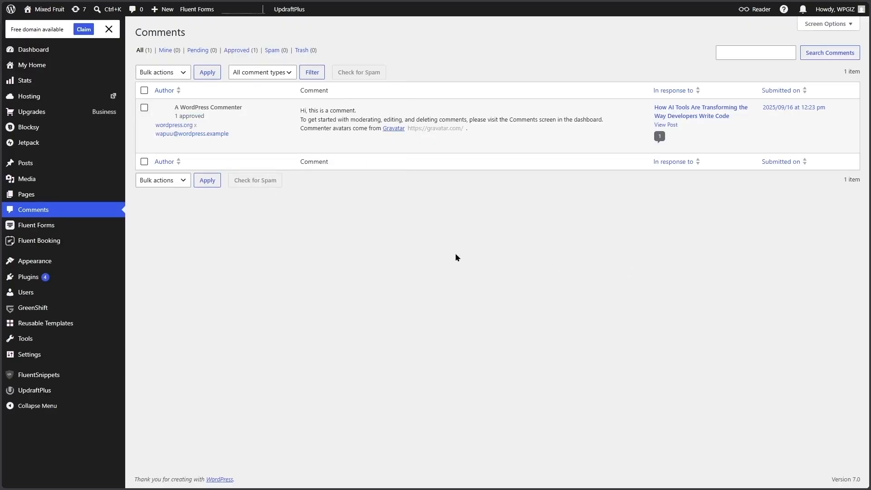
mouse_move(102, 144)
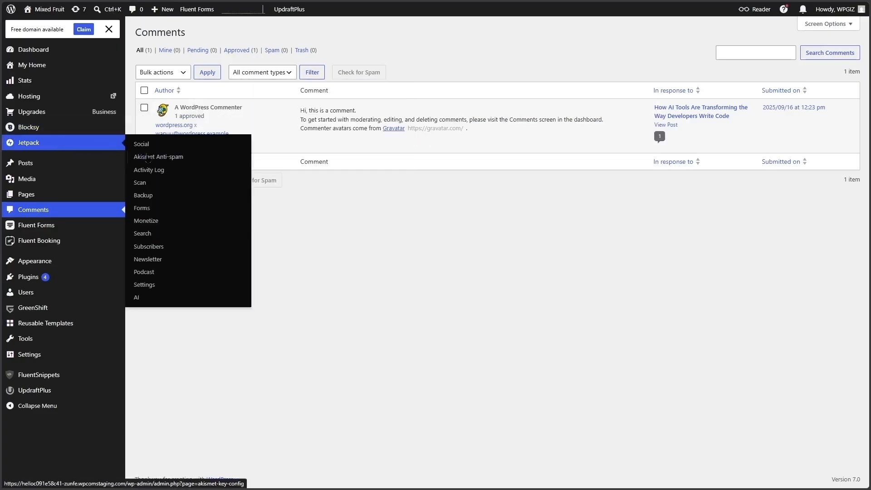
click(176, 159)
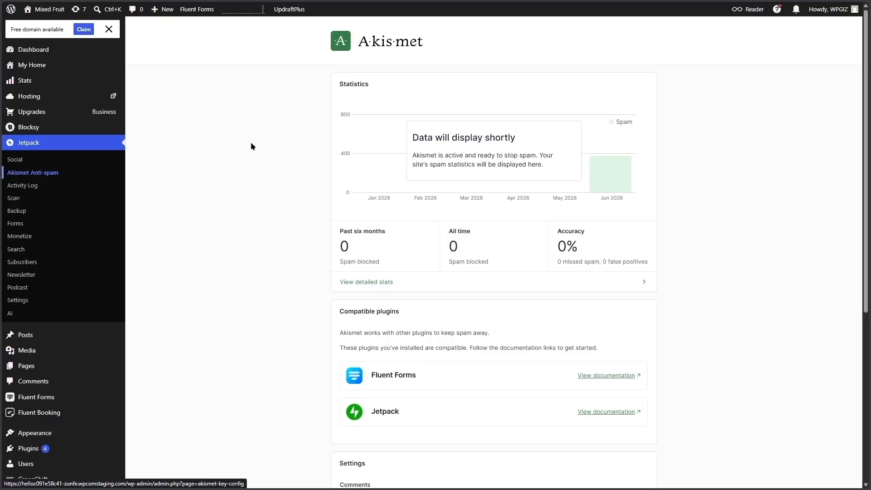
scroll(481, 188, down, 6)
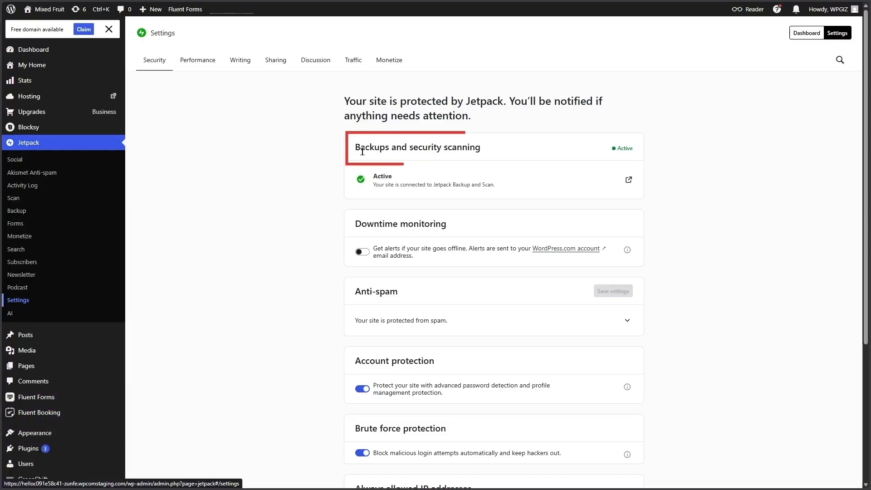
Open Jetpack's Backup page and view the site's backup for June 8, 2026.
click(24, 213)
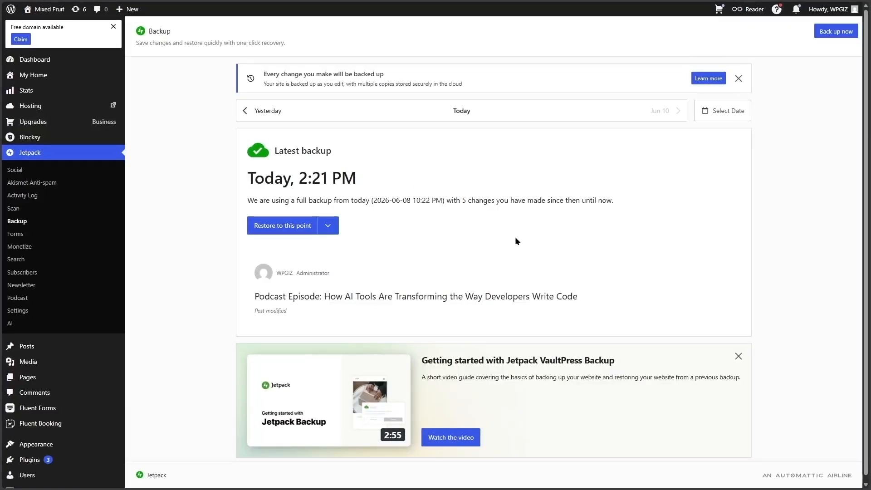
click(722, 114)
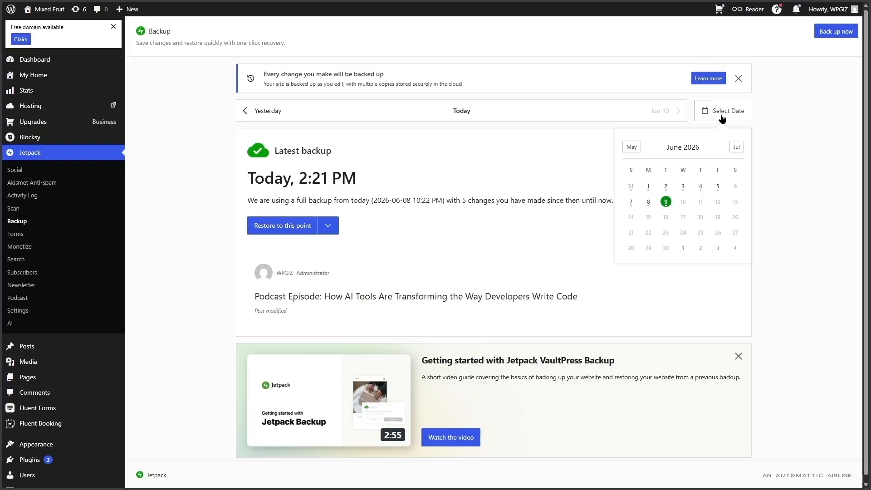
click(648, 202)
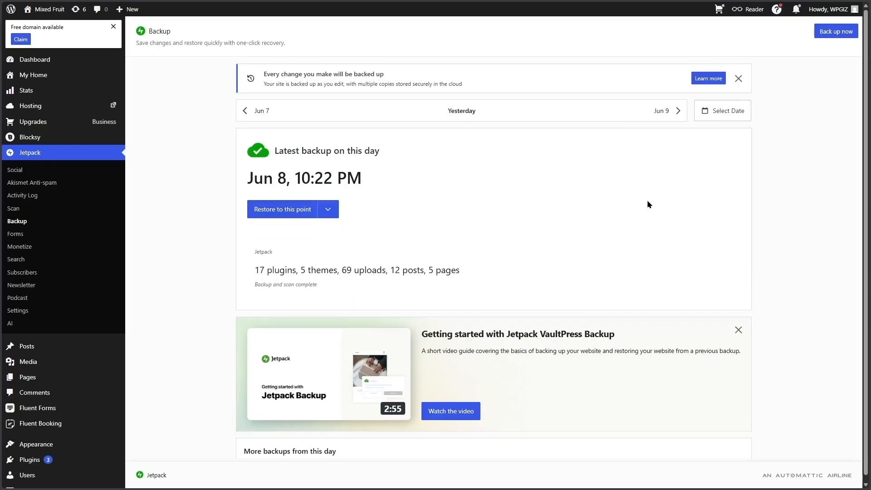